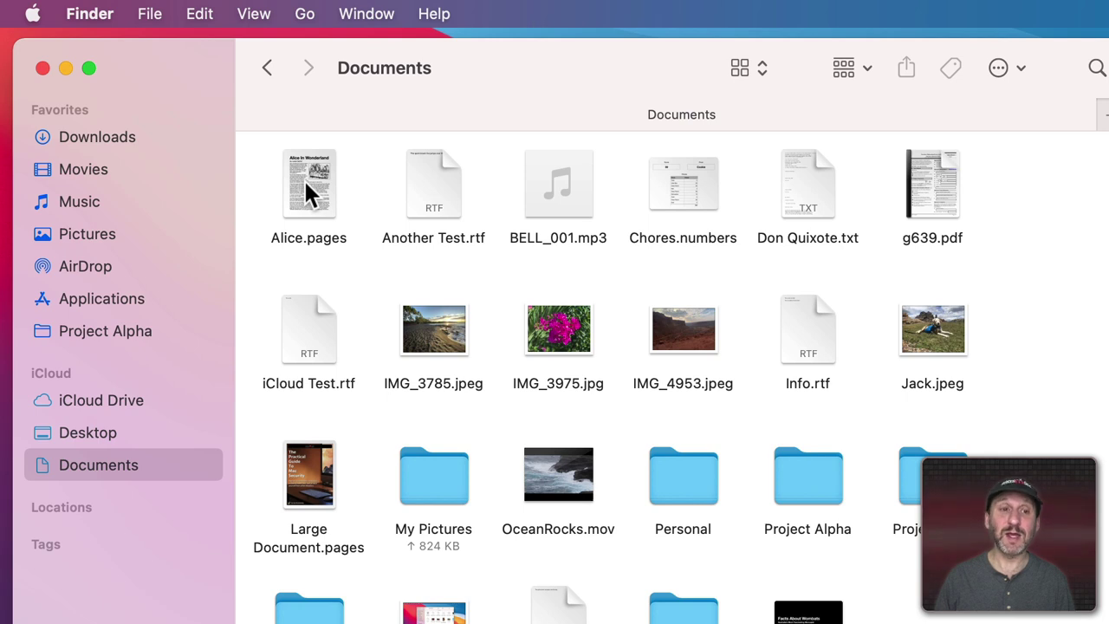
Select Alice.pages, clear the selection, and shift the Another Test.rtf icon slightly upward in the Documents folder.
click(304, 179)
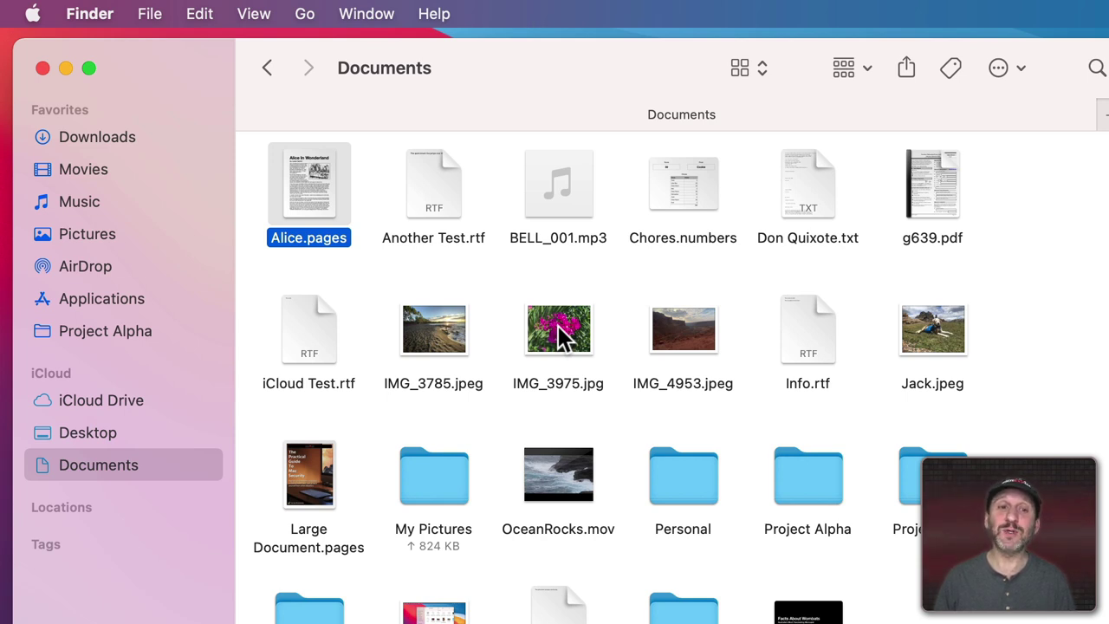
click(499, 265)
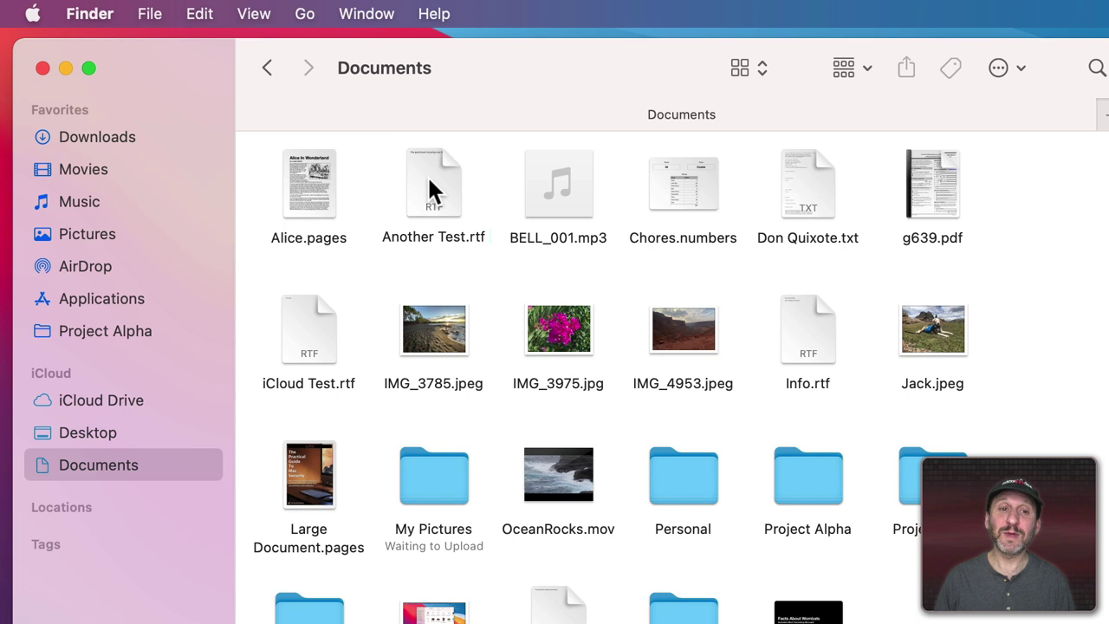
mouse_move(430, 183)
mouse_down()
mouse_move(547, 263)
mouse_move(649, 304)
mouse_move(438, 267)
mouse_move(432, 186)
mouse_up()
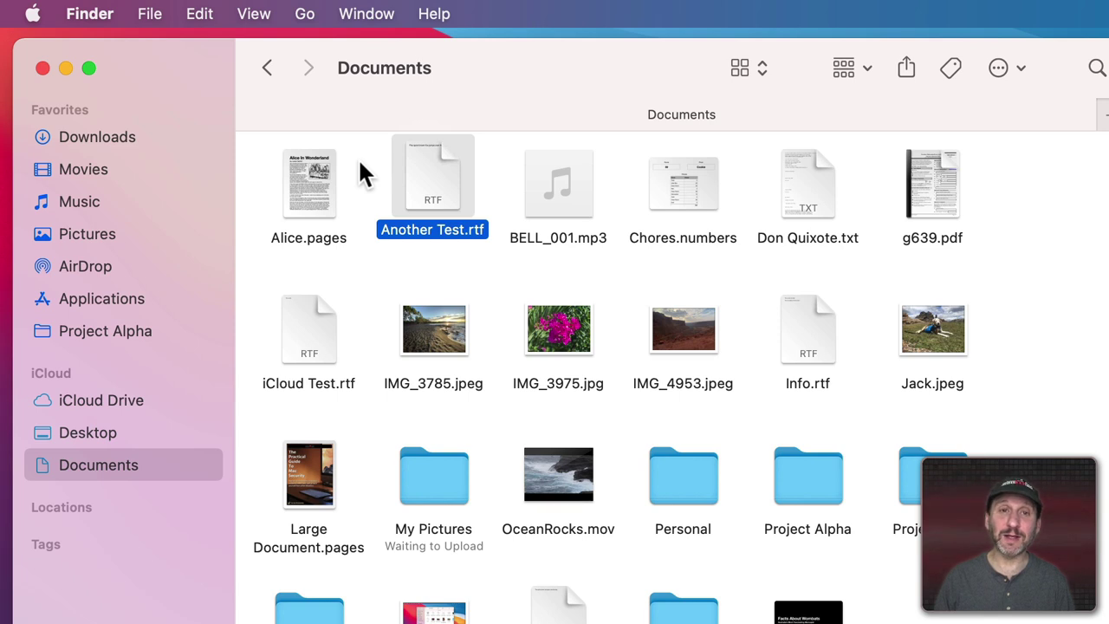
mouse_move(362, 159)
mouse_down()
mouse_move(783, 478)
mouse_move(366, 176)
mouse_up()
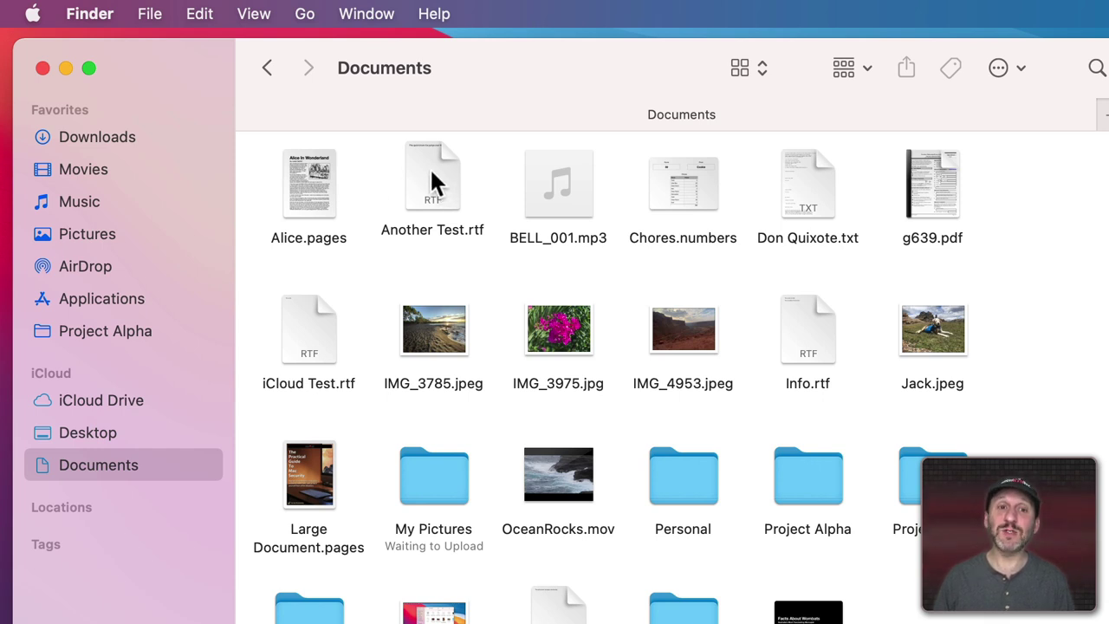
Try to copy Another Test.rtf toward the My Pictures folder, putting it back at its original place.
drag(436, 184, 487, 428)
key(alt)
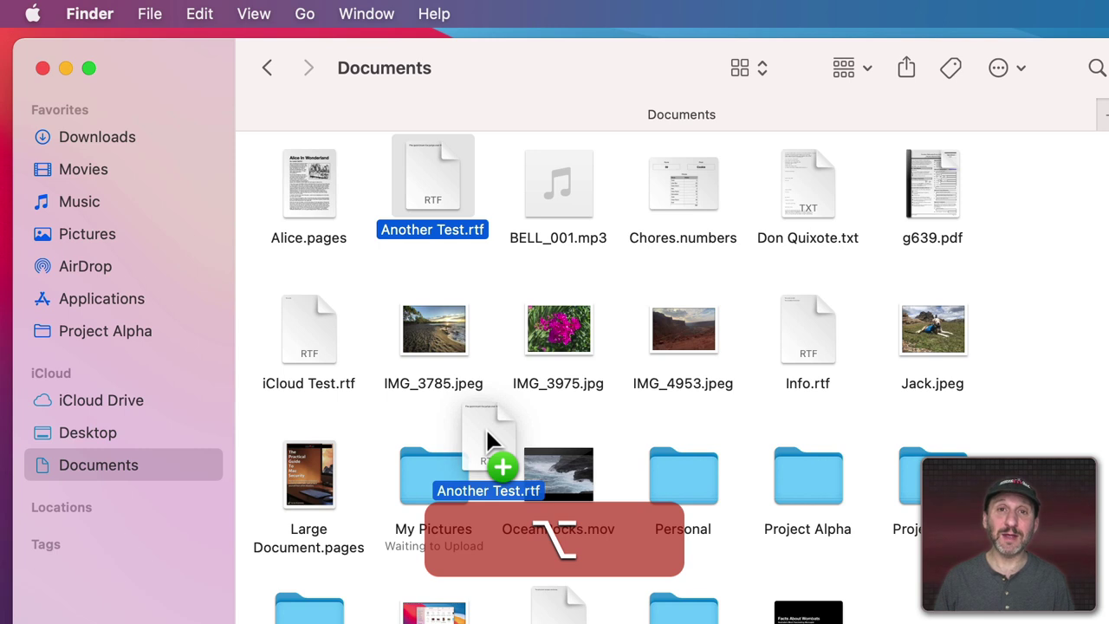
drag(485, 427, 365, 247)
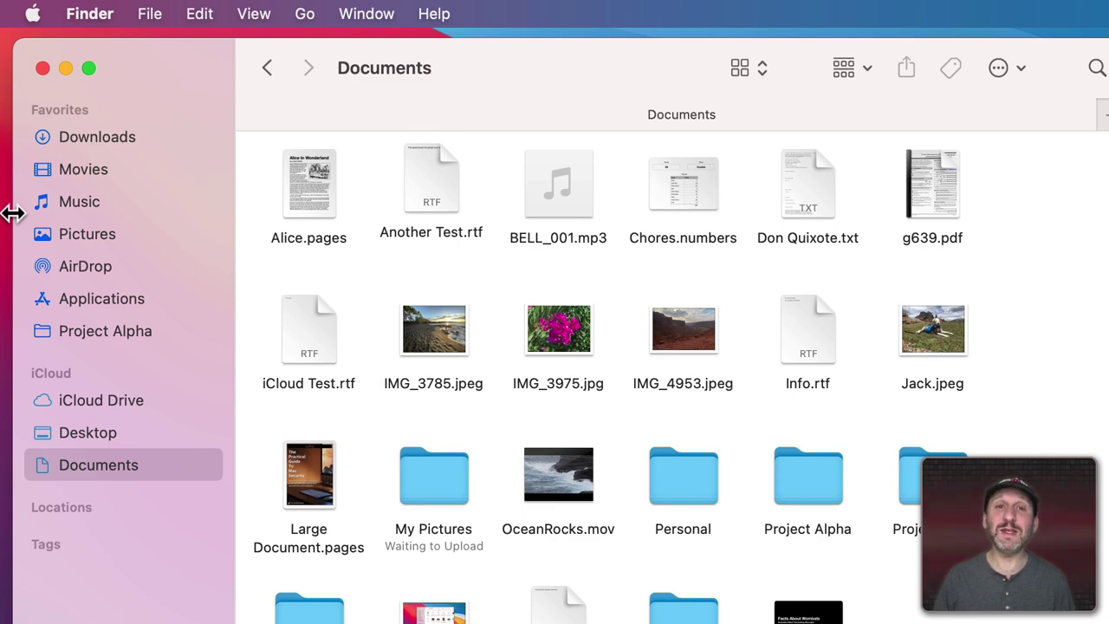
Shrink the Documents window from its left edge and upper-left corner, and widen its sidebar slightly.
mouse_move(12, 214)
mouse_down()
mouse_move(75, 216)
mouse_move(22, 220)
mouse_up()
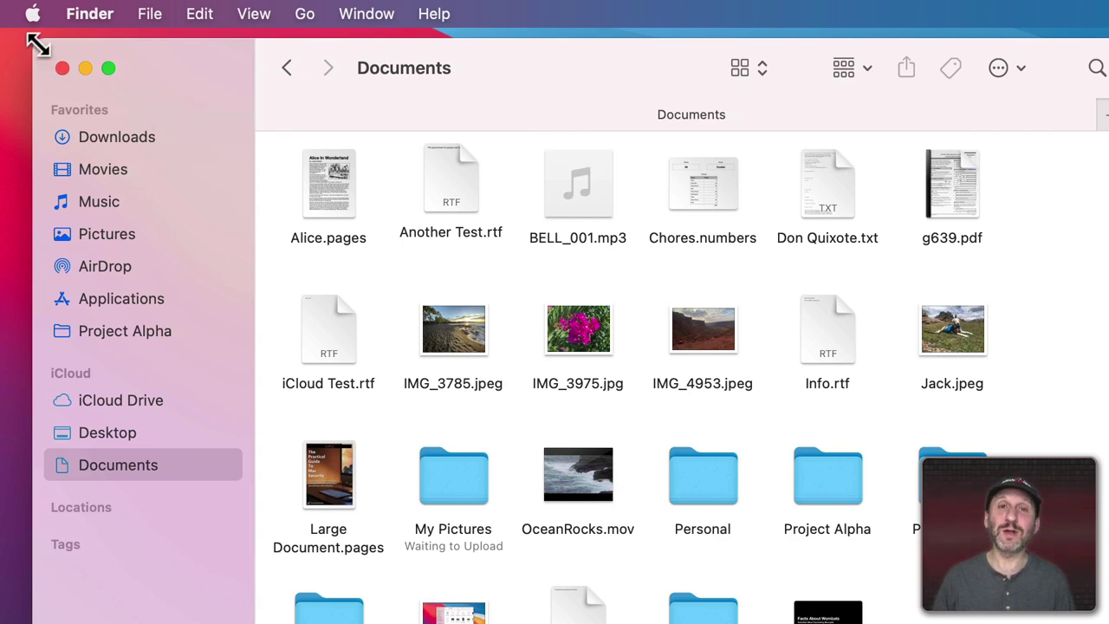
drag(35, 44, 43, 70)
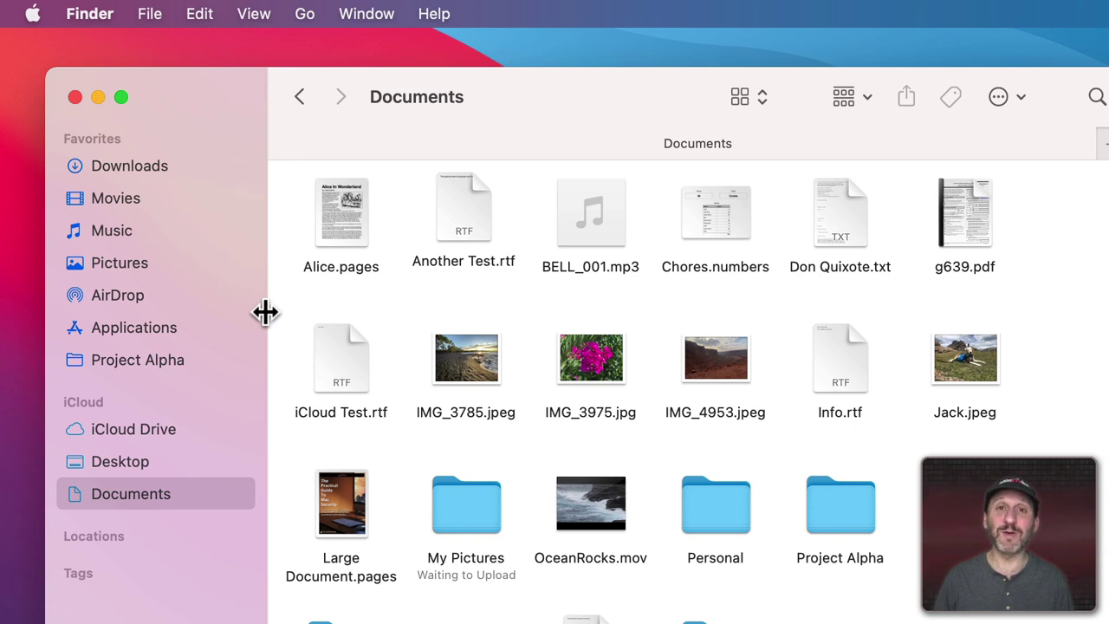
mouse_move(265, 312)
mouse_down()
mouse_move(323, 310)
mouse_move(242, 312)
mouse_move(272, 312)
mouse_up()
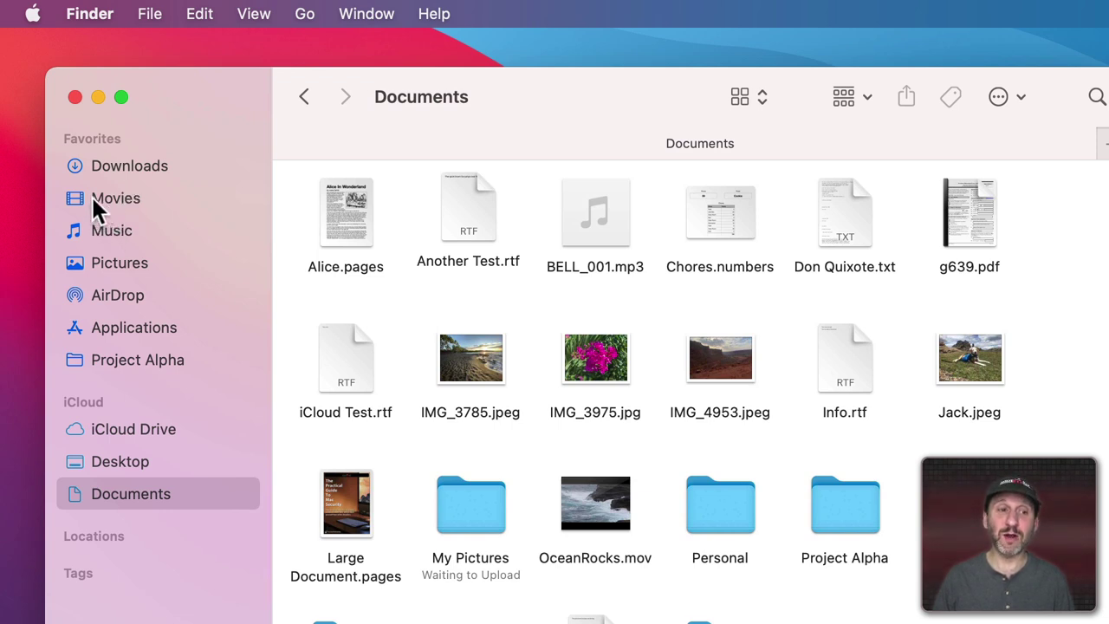
drag(99, 197, 532, 299)
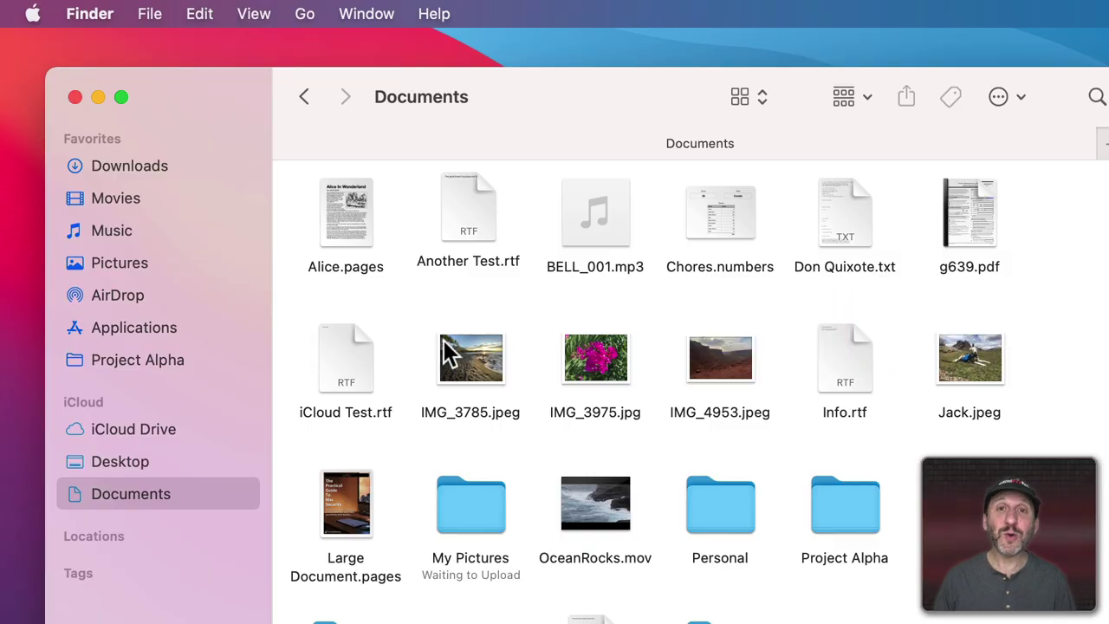
Open IMG_3785.jpeg in Preview and mark a rectangular selection from the sky down to the shoreline.
double_click(472, 359)
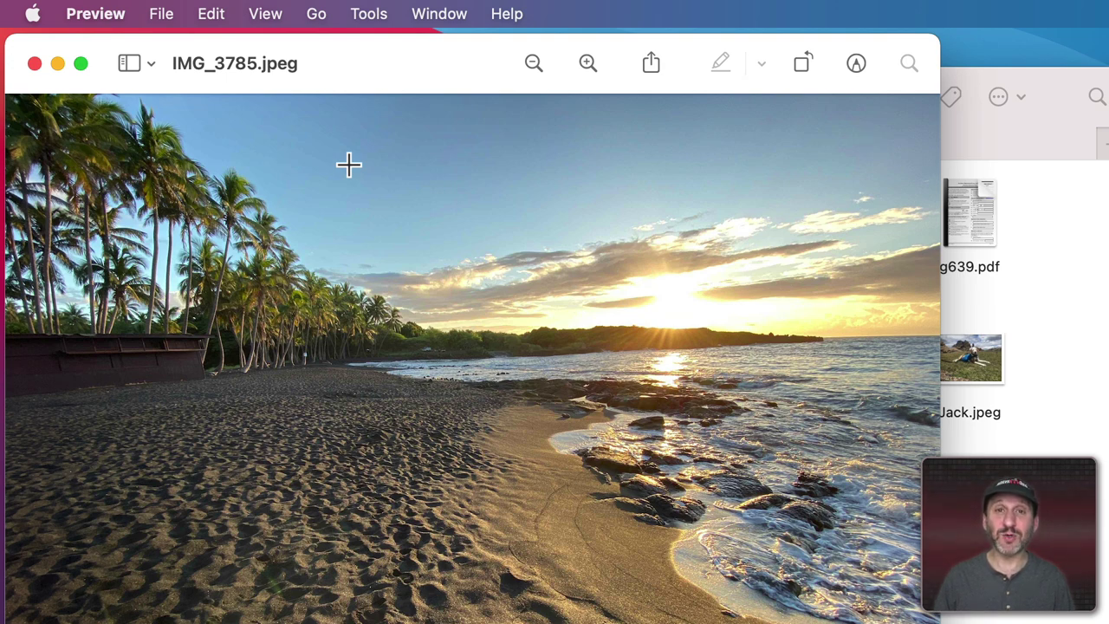
drag(357, 173, 635, 362)
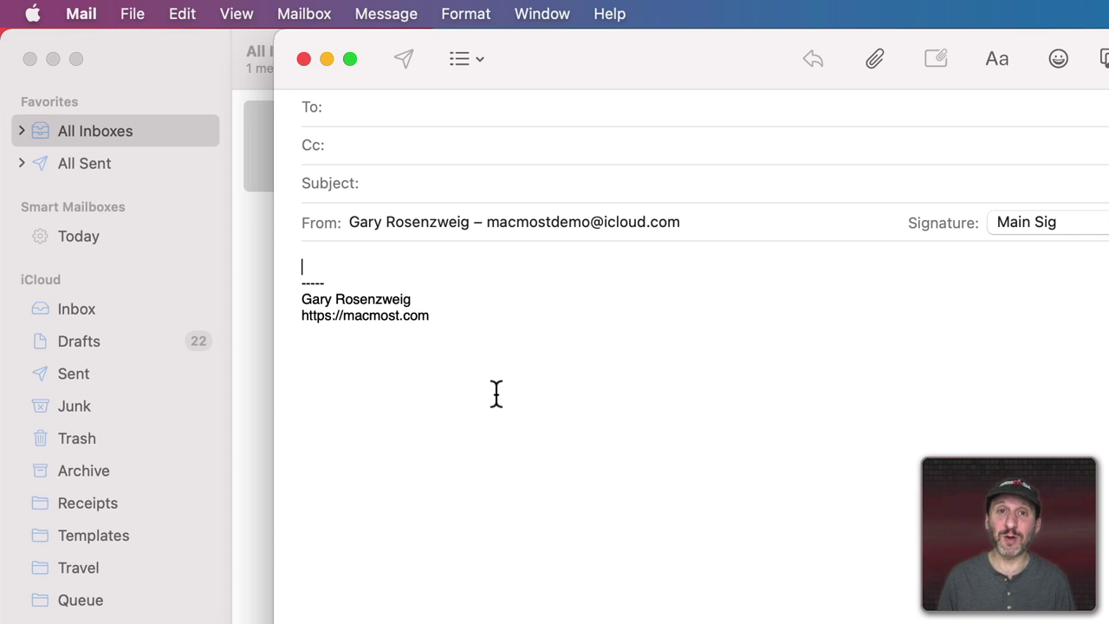
In Mail, write "The quick brown fox jumps over the lazy dog." above the signature and place the insertion point before "brown".
text(The quick brown fox jumps over the lazy dog)
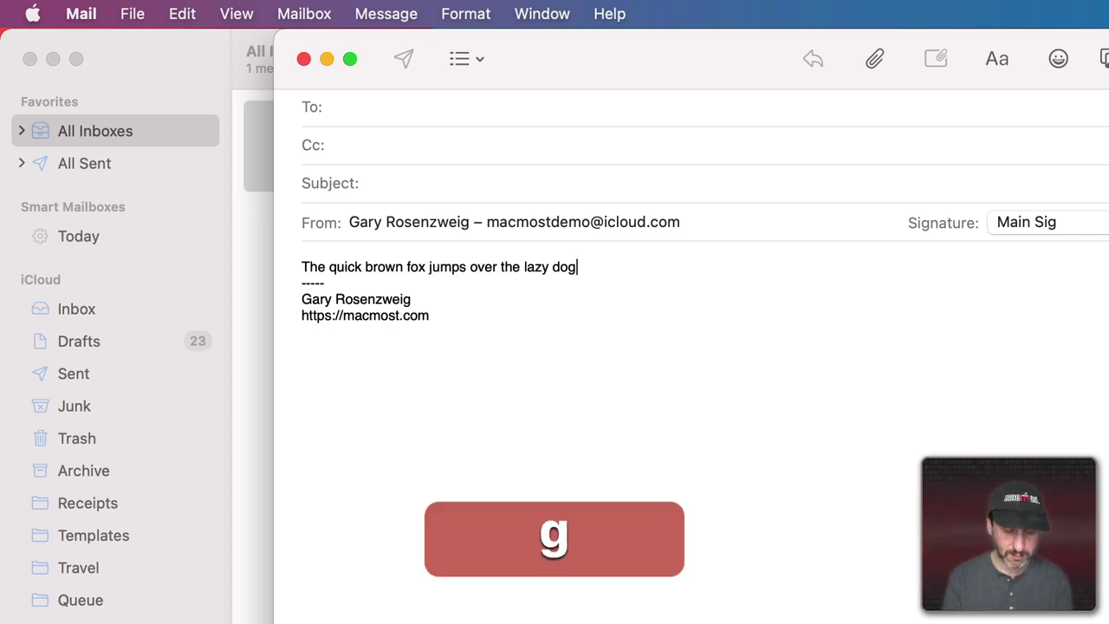
text(.)
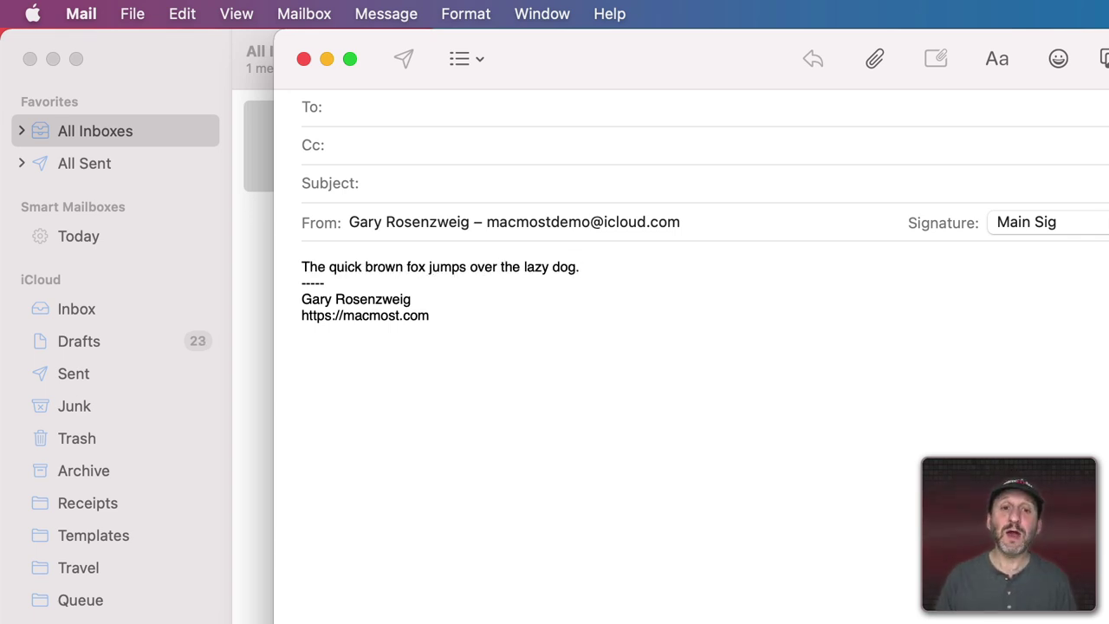
click(366, 266)
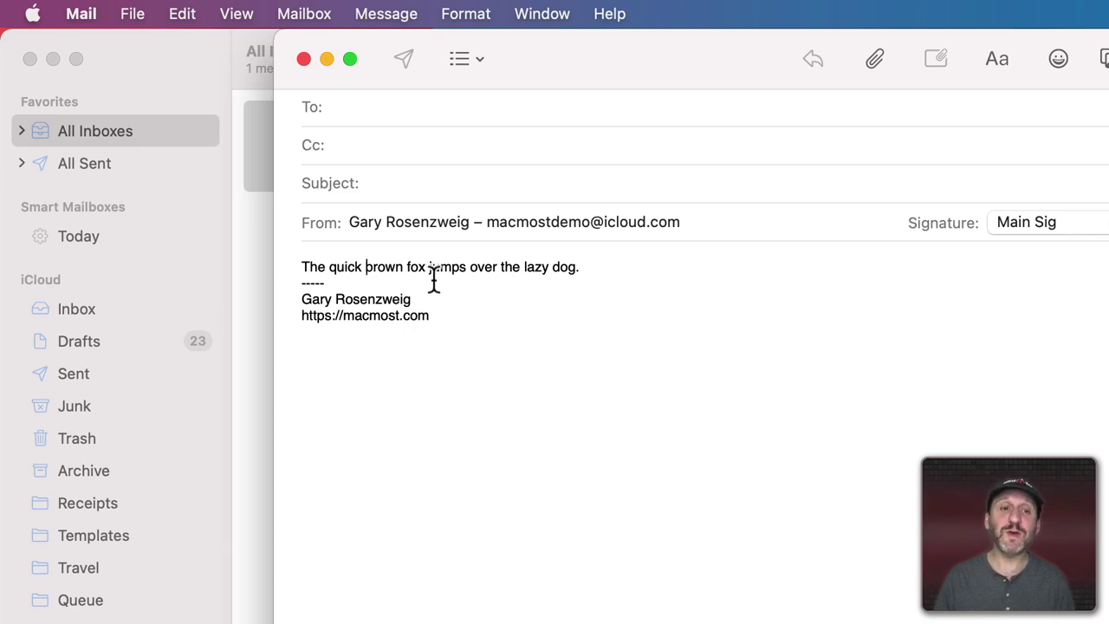
Delete the word "jumps" from the message sentence and undo the deletion.
drag(428, 268, 464, 266)
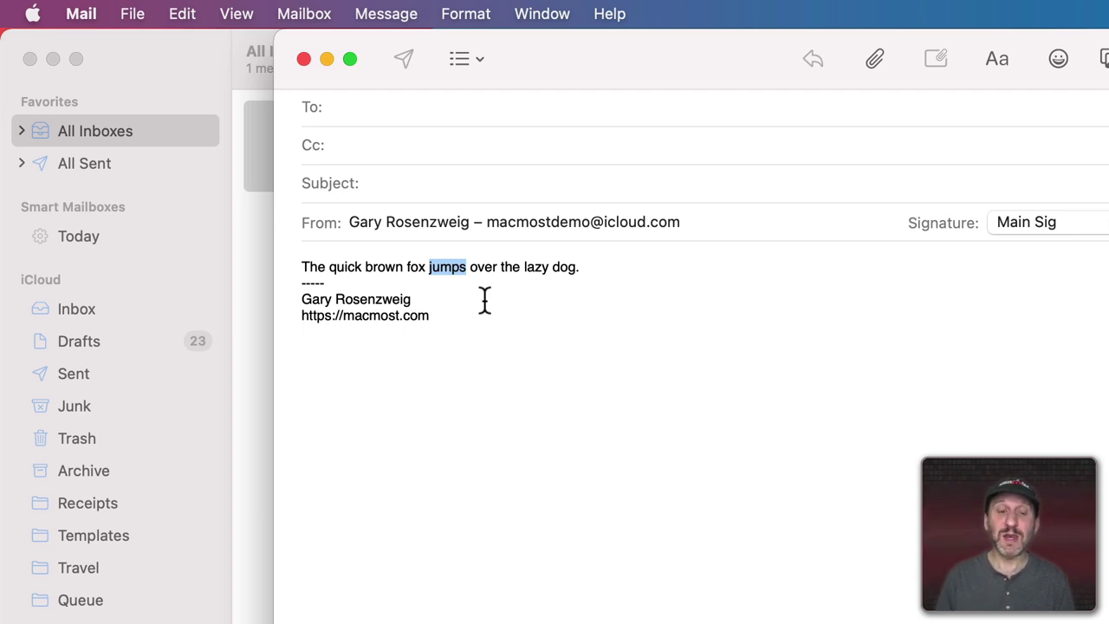
key(BackSpace)
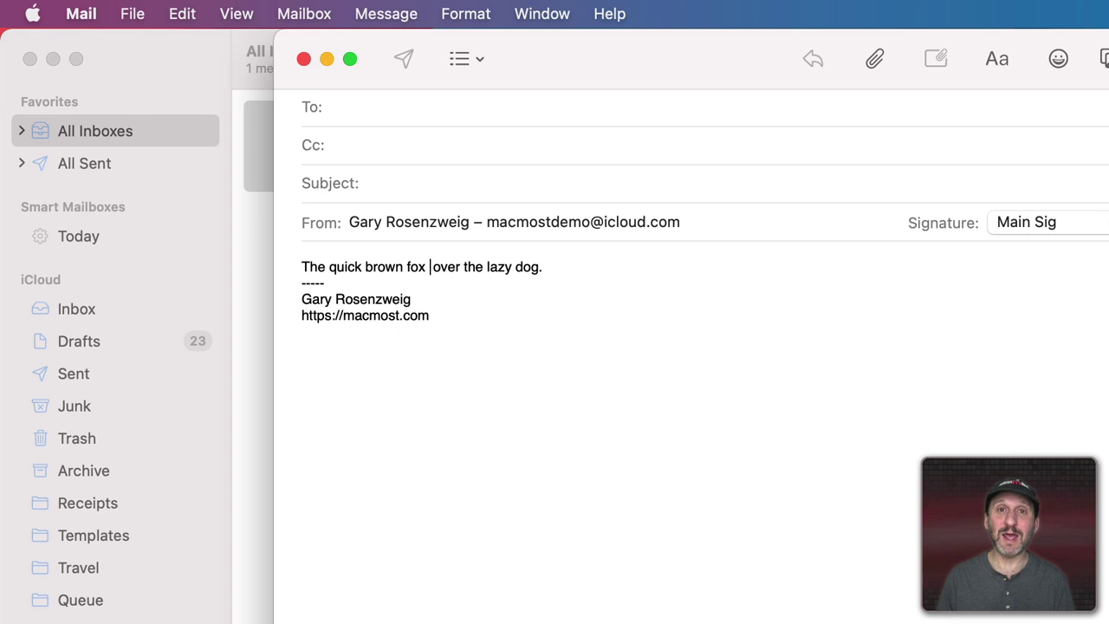
key(super+z)
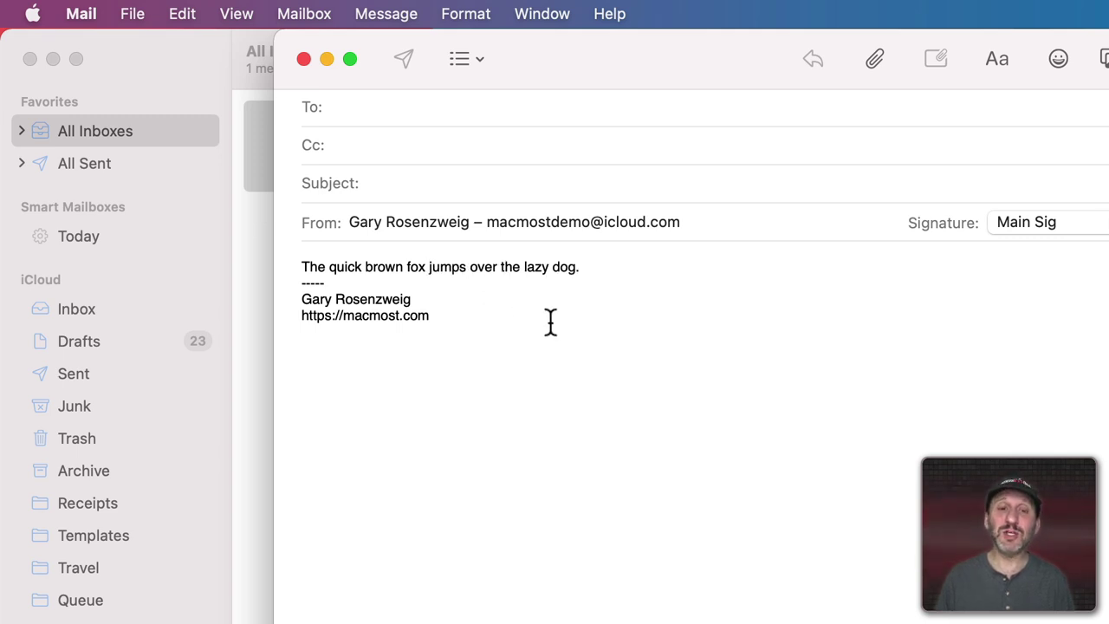
Place the insertion point in the second half of the sentence and step it back and forth by single characters around "over".
click(502, 268)
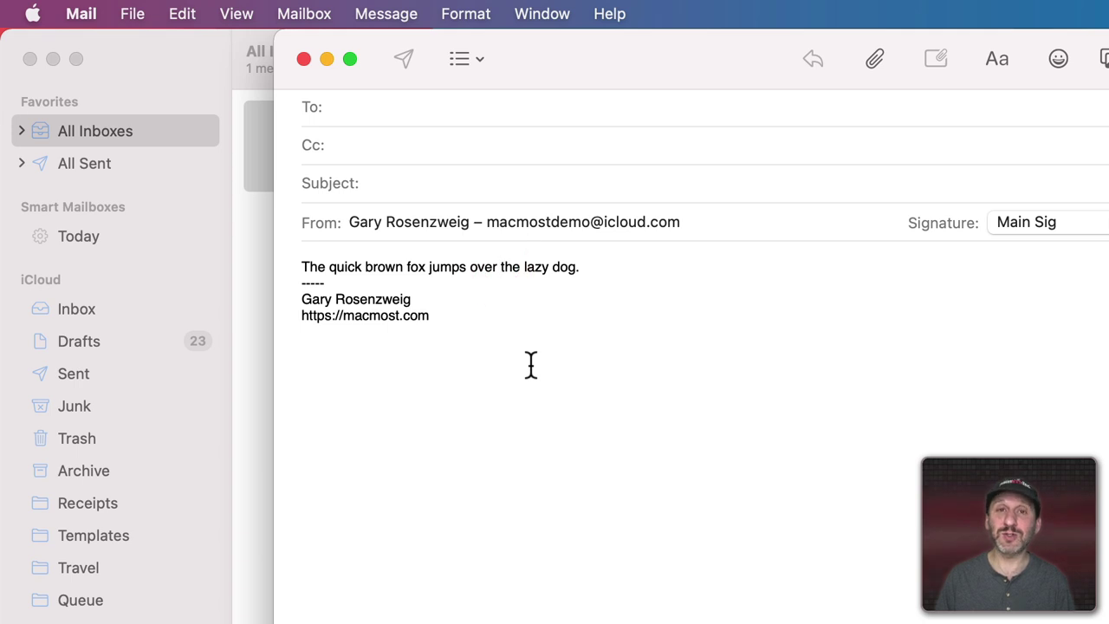
key(Left)
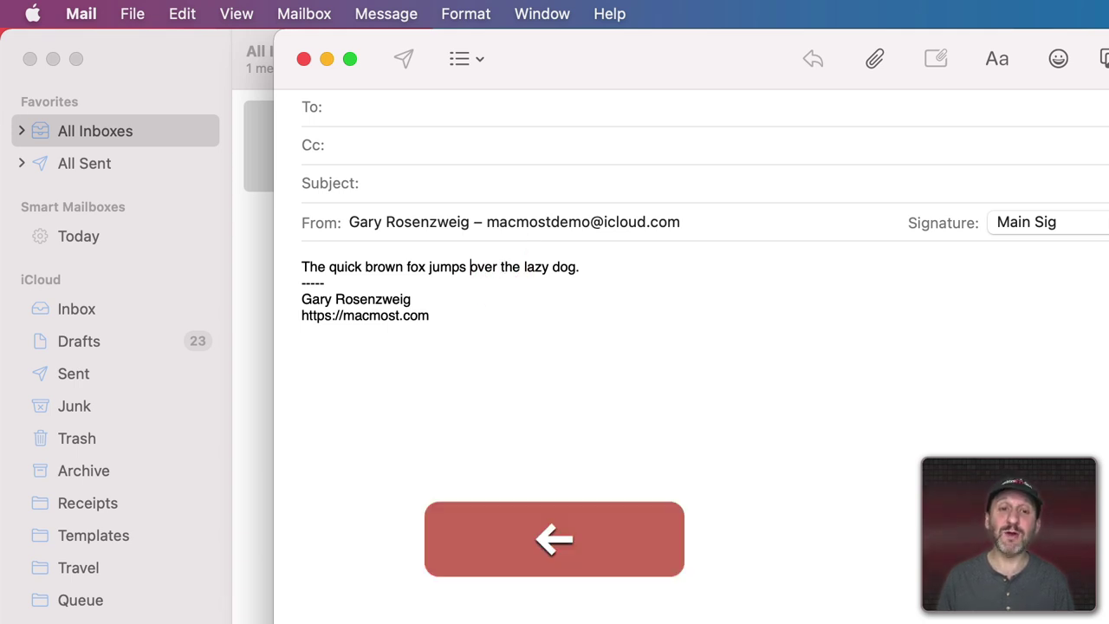
key(Right)
key(Right)
key(Right)
key(Left)
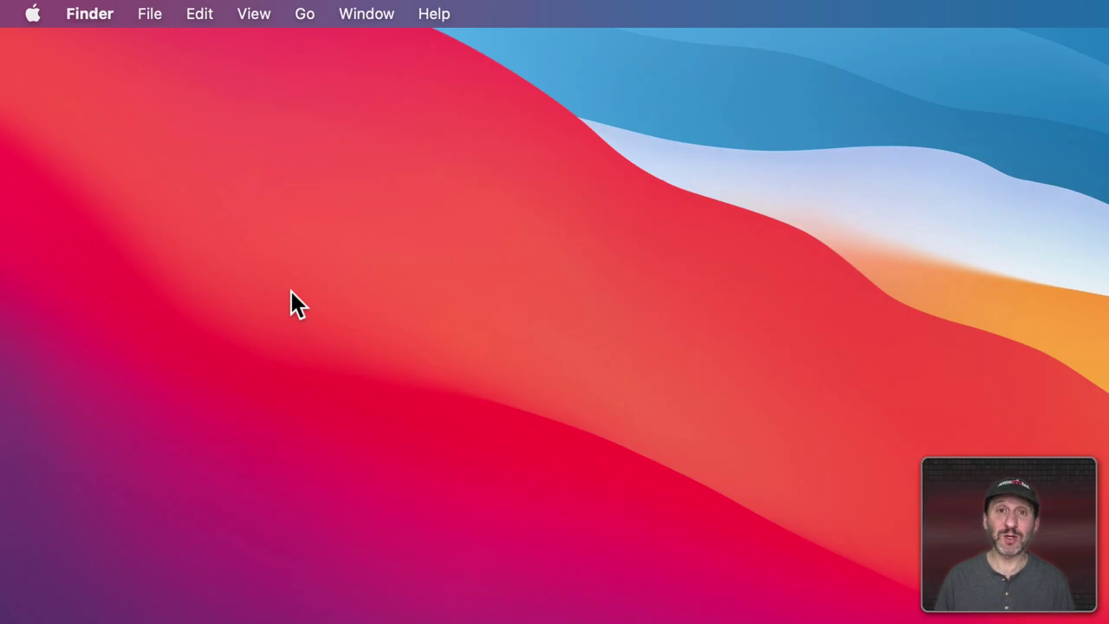
Switch to System Preferences and open the Cursor settings within the Accessibility display options.
click(23, 16)
click(65, 78)
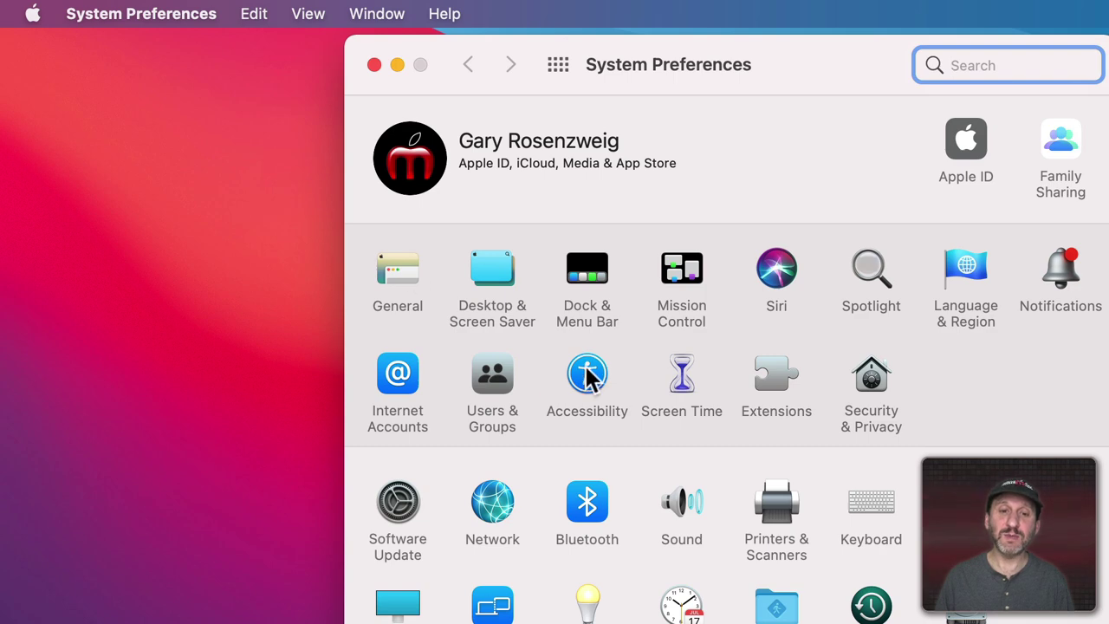
click(587, 374)
click(477, 296)
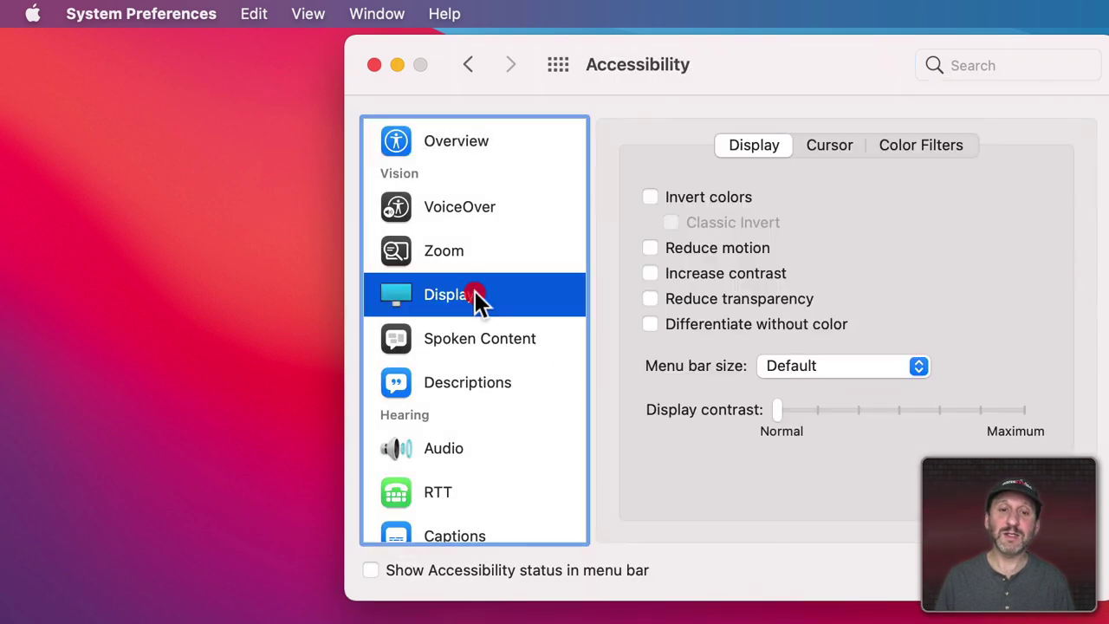
click(828, 147)
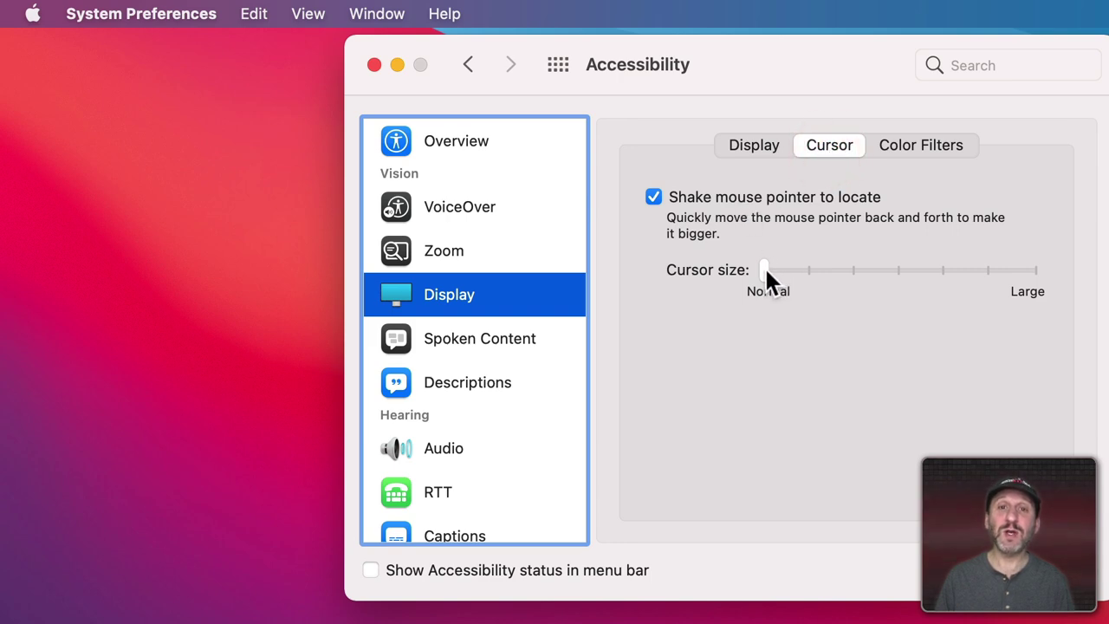
Set the cursor size to Large and return it to Normal.
drag(766, 269, 1036, 279)
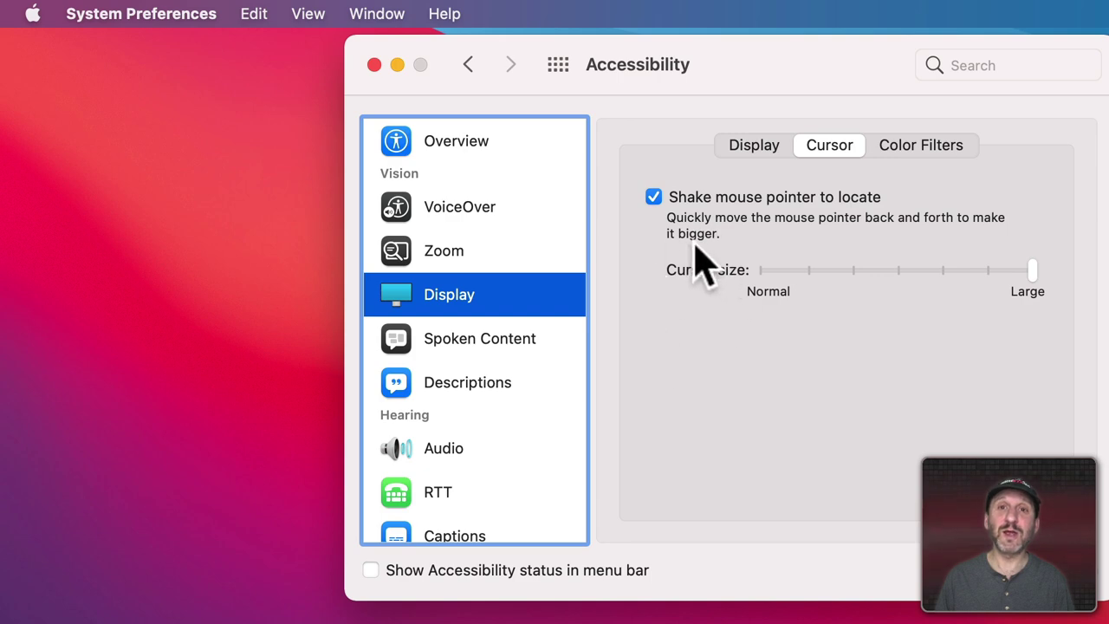
drag(1031, 272, 764, 271)
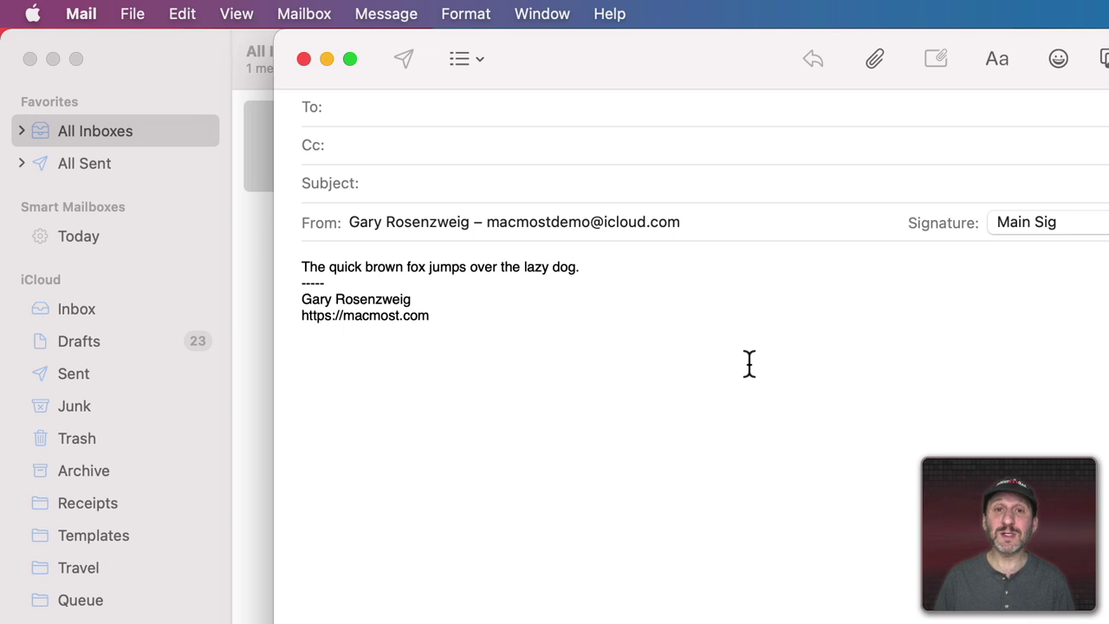
Back in the Mail message, enlarge all the body text by several sizes and place the insertion point near the sentence's beginning.
key(super+a)
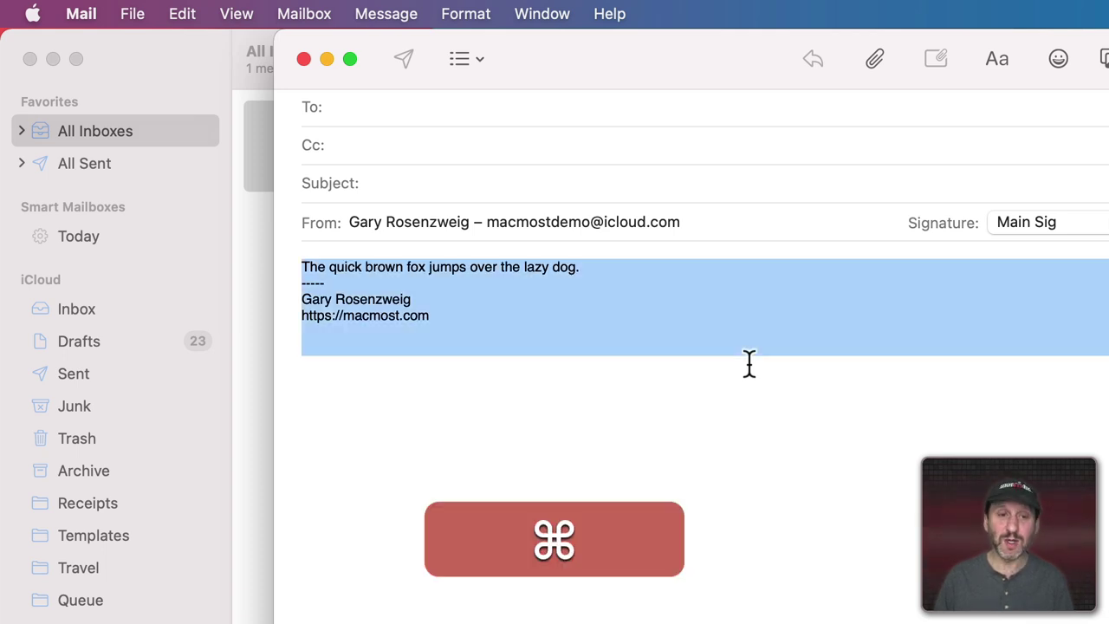
key(super+equal)
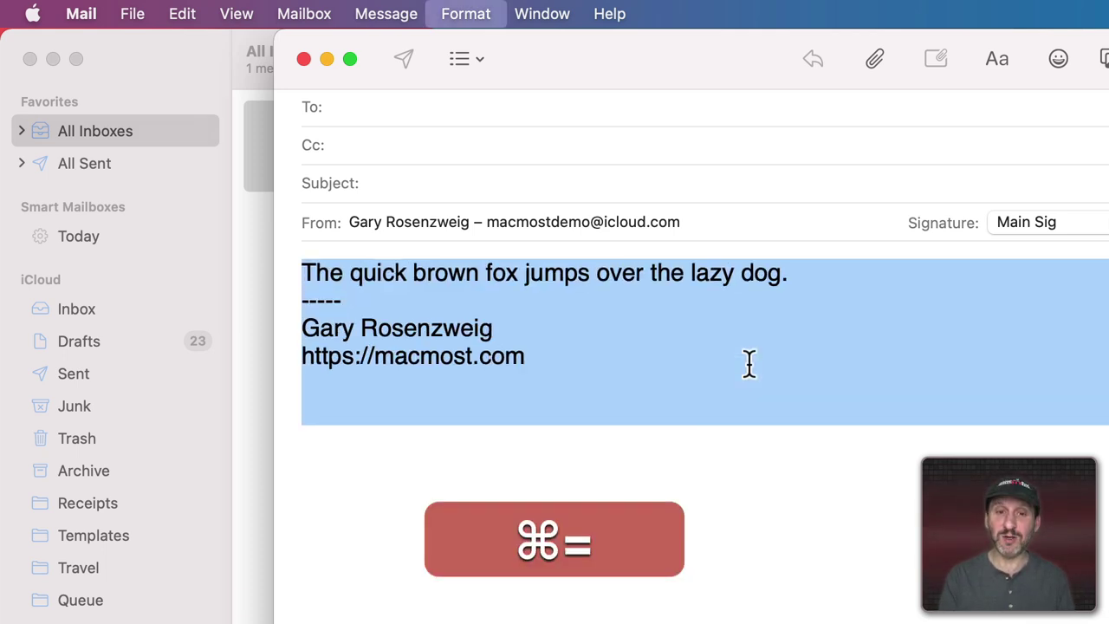
key(super+equal)
key(super+equal)
key(super+equal)
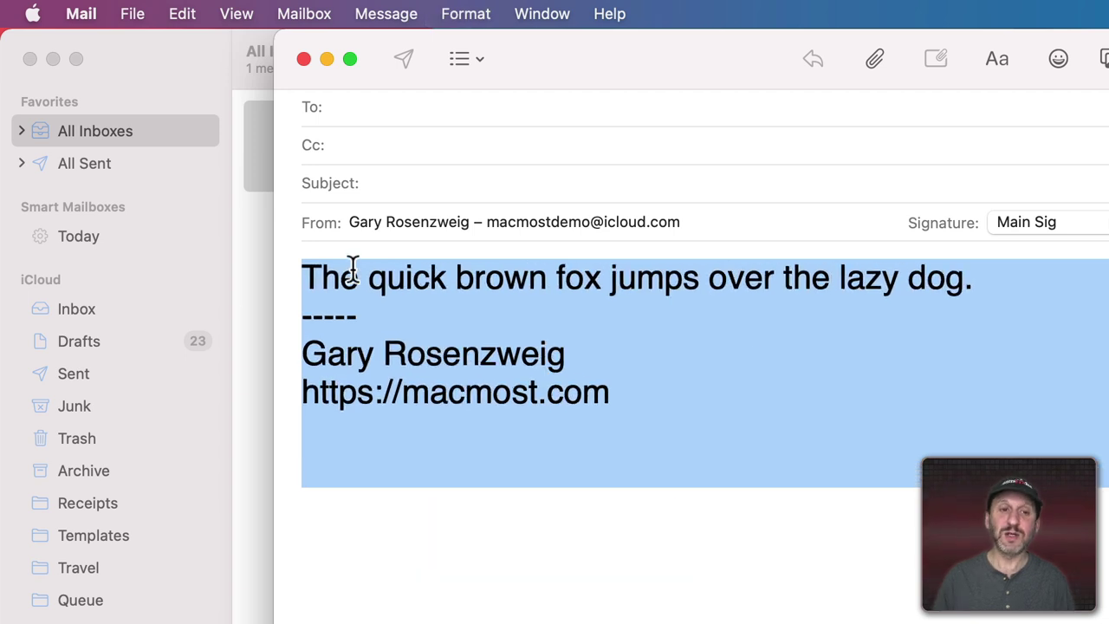
click(308, 277)
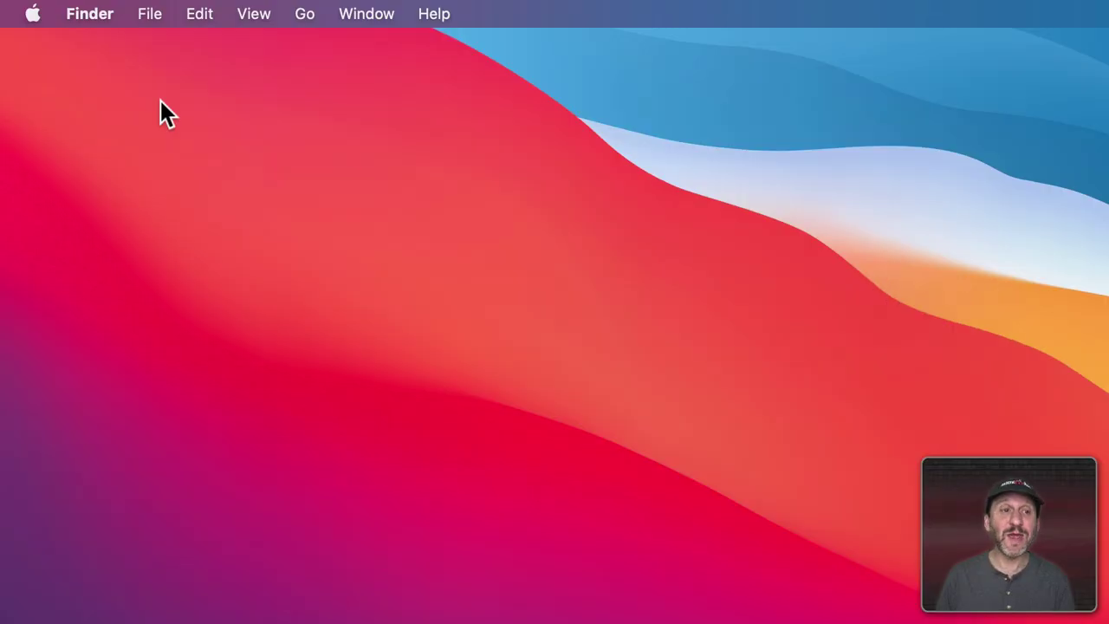
Switch to the App Store and browse the search results for "cursor" to examine the available pointer customization apps.
click(161, 101)
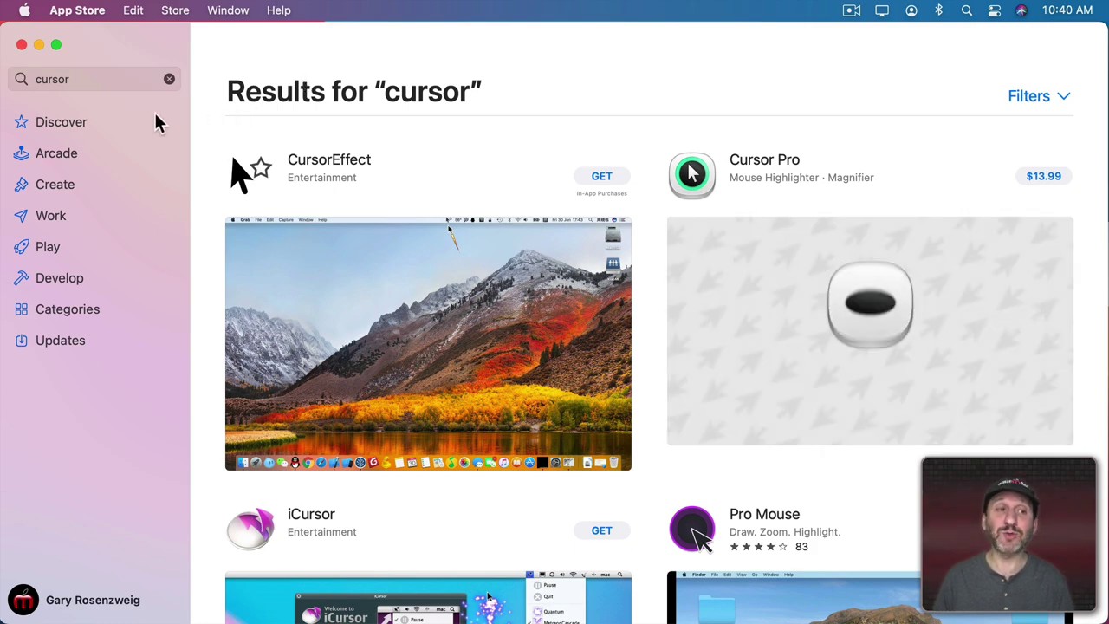
scroll(339, 268, down, 10)
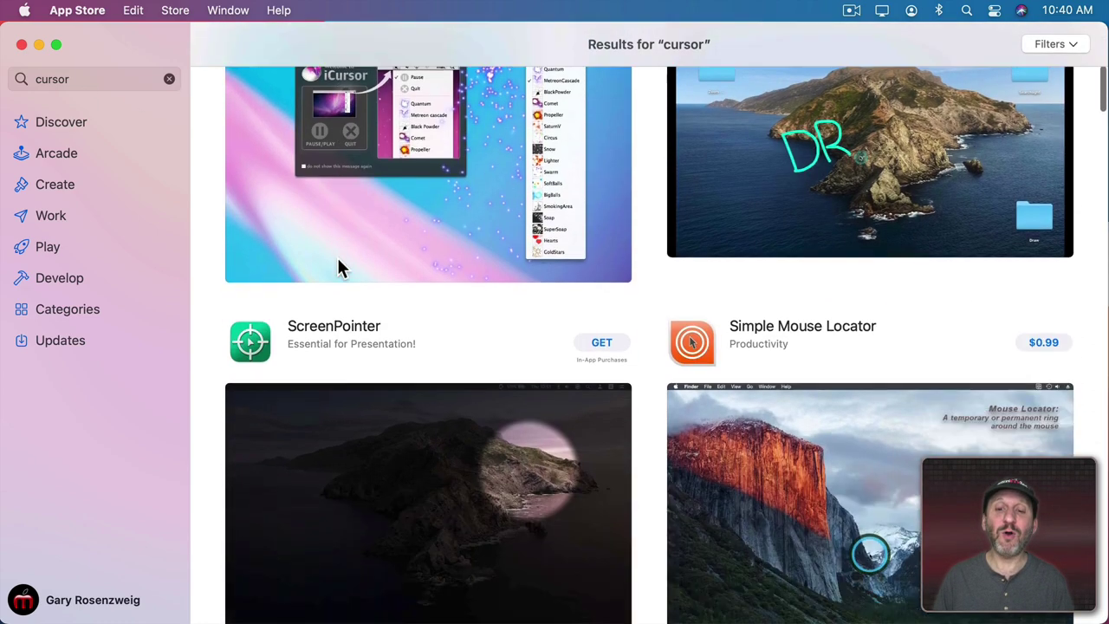
scroll(339, 268, down, 15)
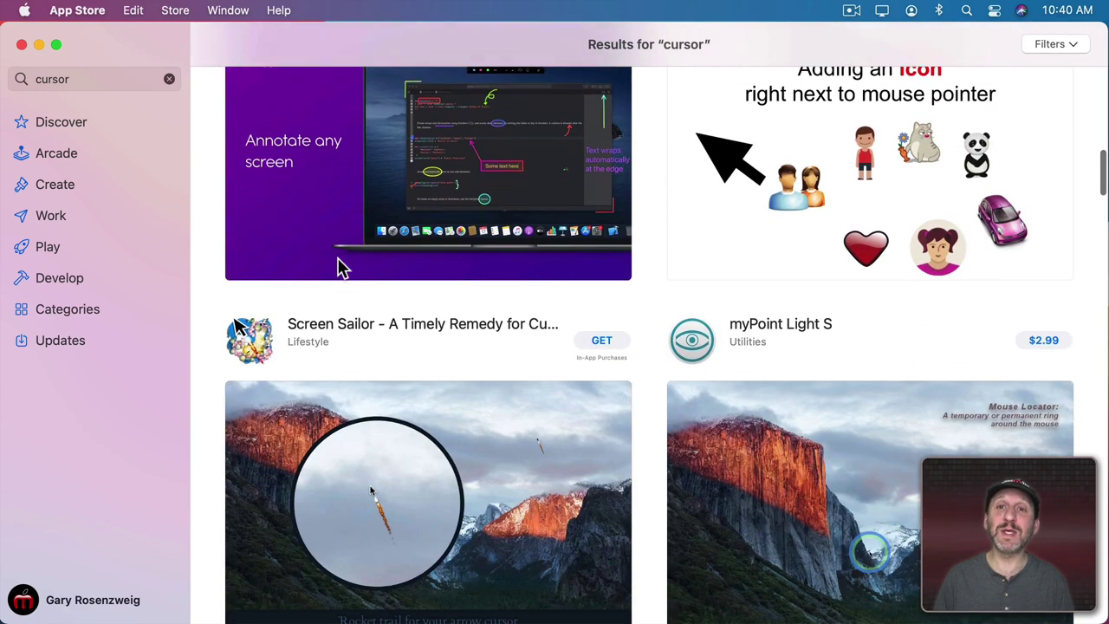
scroll(339, 268, down, 15)
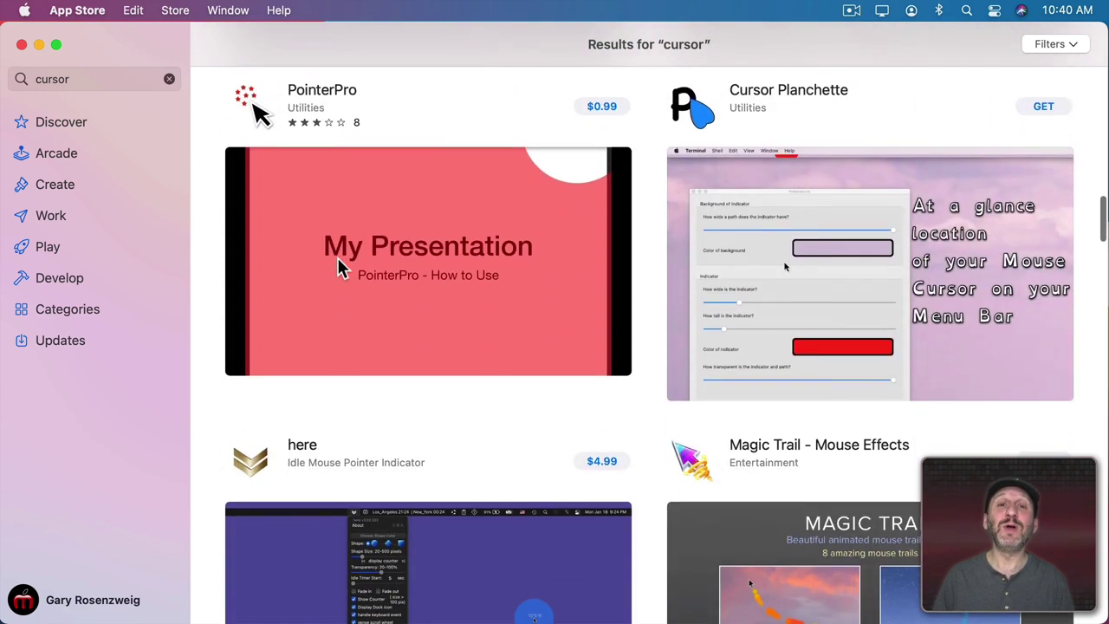
scroll(339, 260, down, 10)
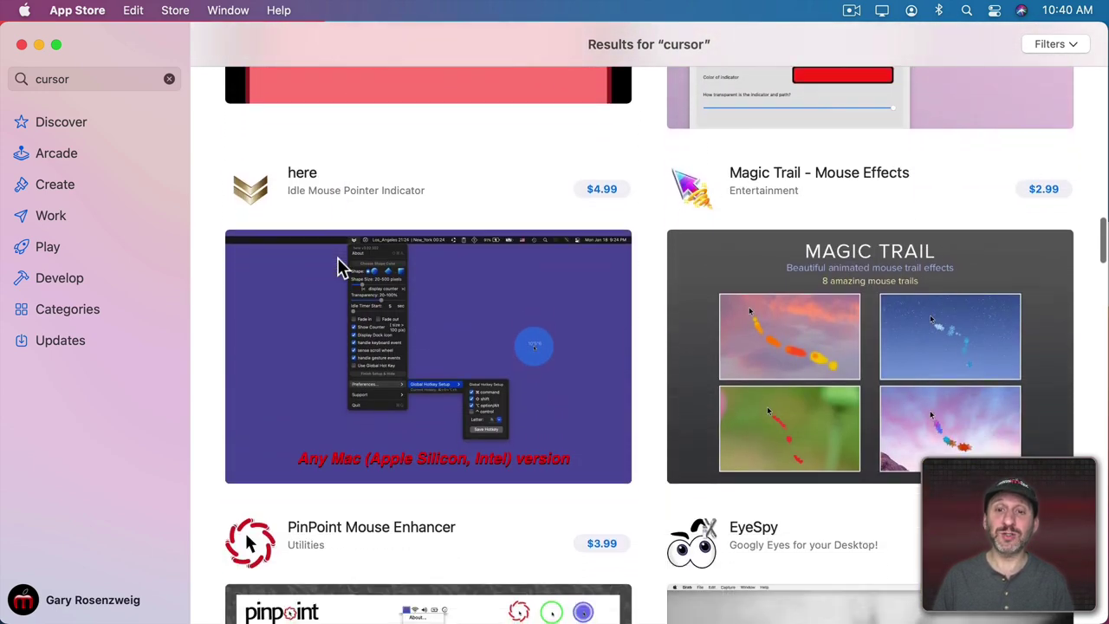
scroll(339, 268, down, 1)
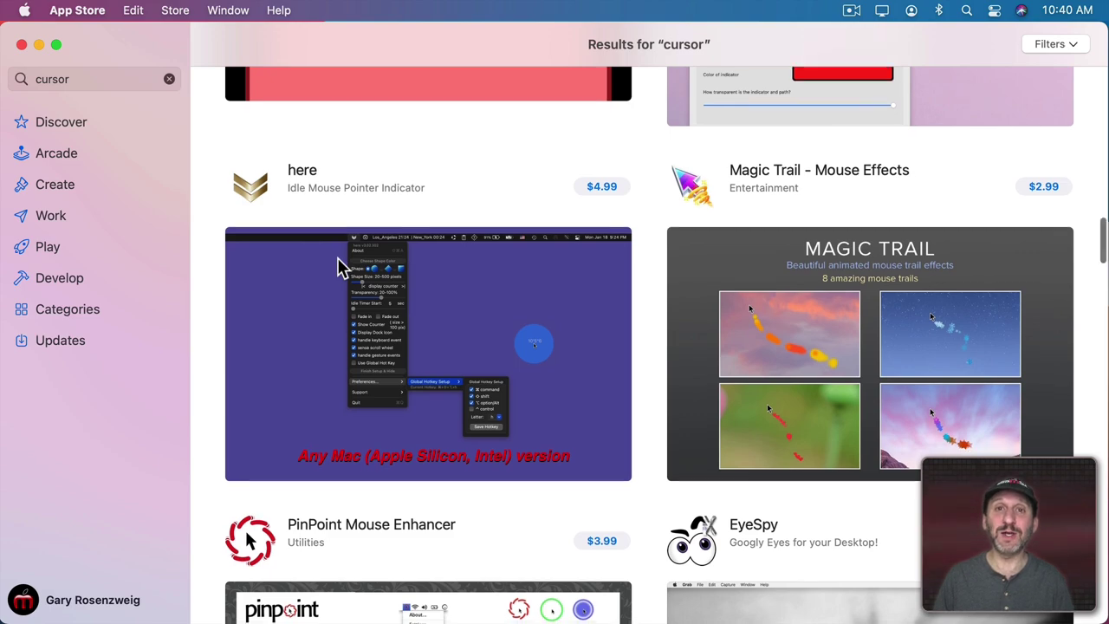